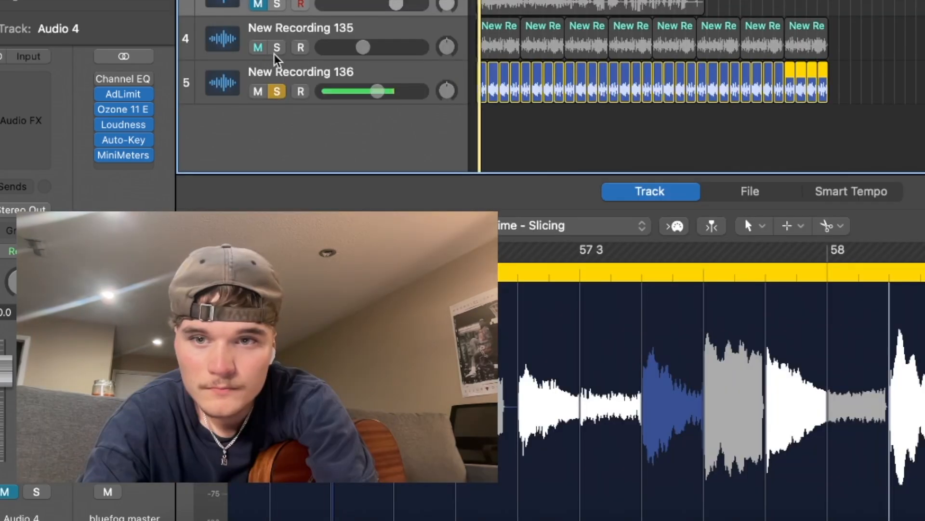
Solo New Recording 135 alongside New Recording 136, raise its volume slightly and lower New Recording 136 to about -10 dB
left_click(276, 48)
left_click_drag(363, 47, 370, 47)
left_click_drag(377, 91, 362, 91)
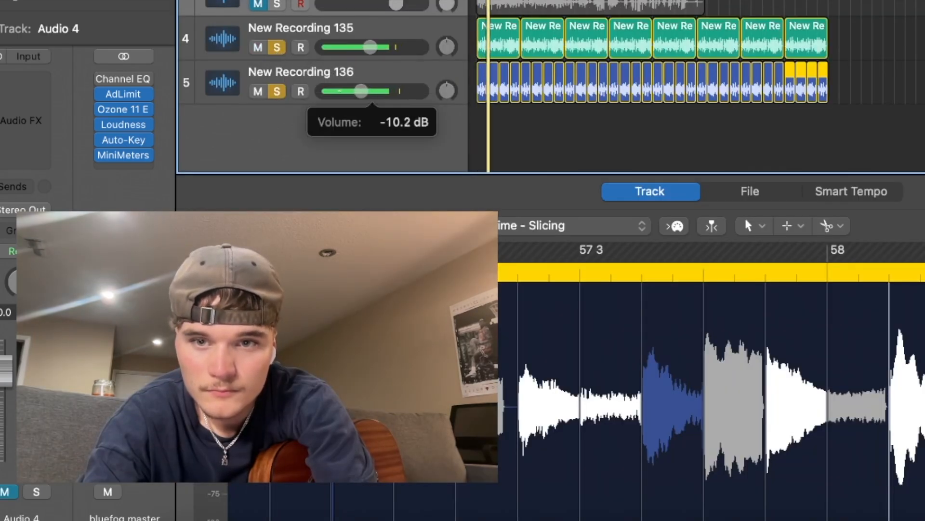
left_click_drag(370, 47, 373, 47)
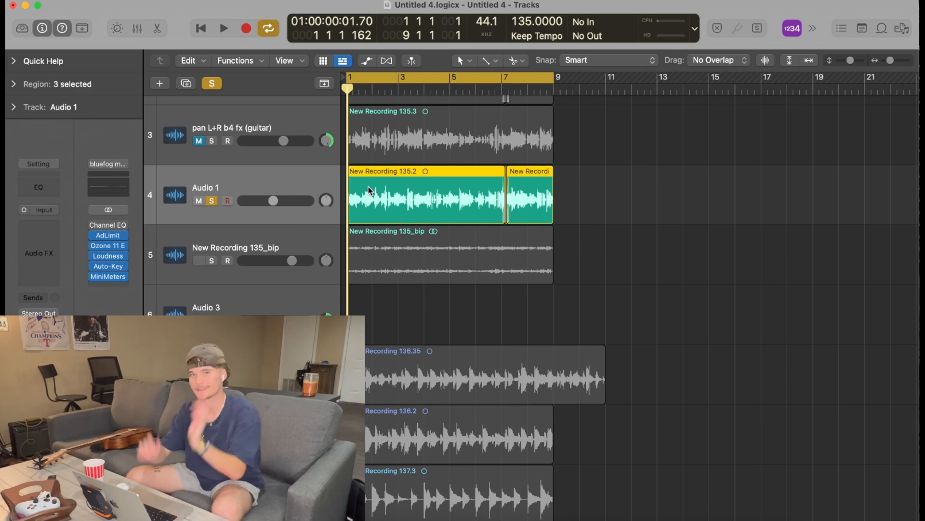
Play the soloed Audio 1 guitar take and compare it with the bounced New Recording 135_bip track
key("space")
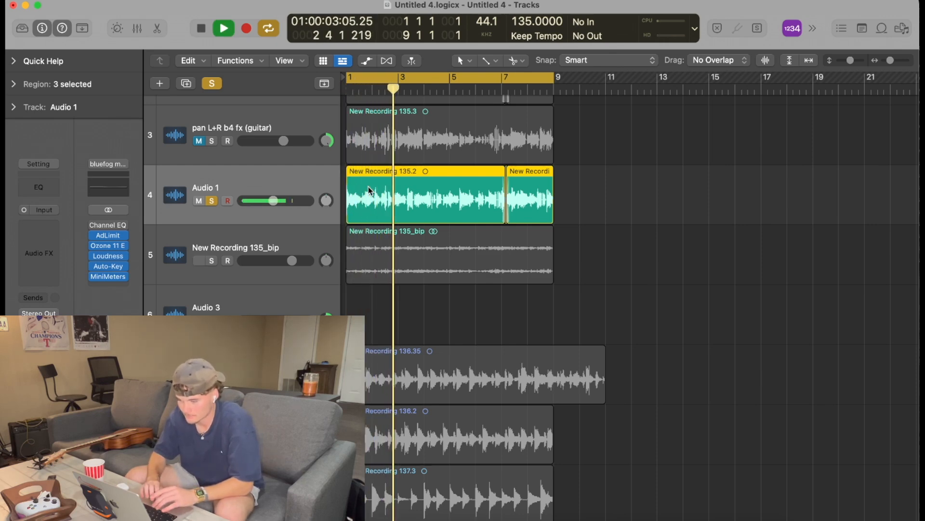
key("space")
left_click(248, 245)
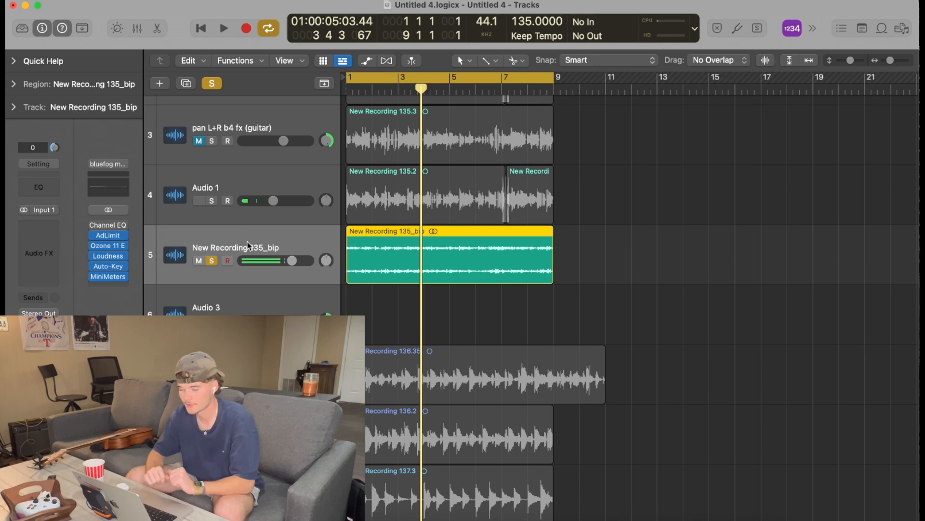
key("space")
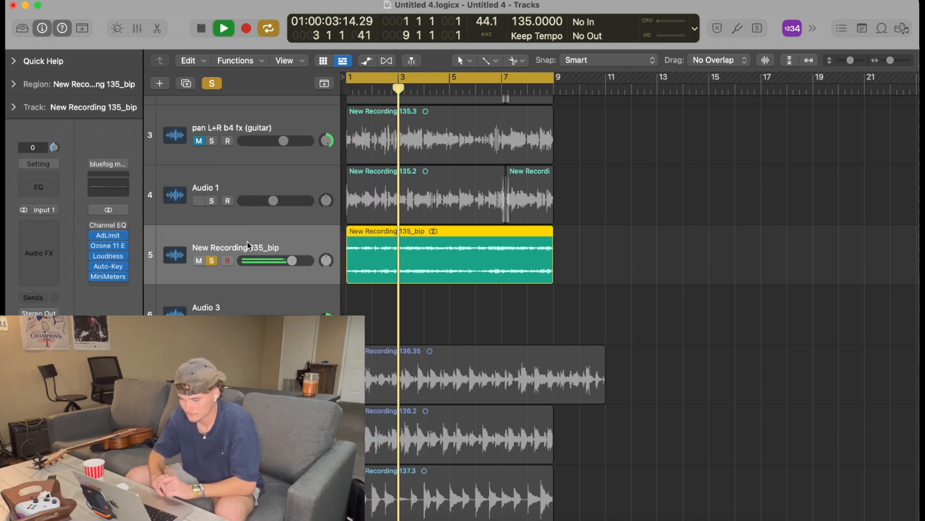
key("space")
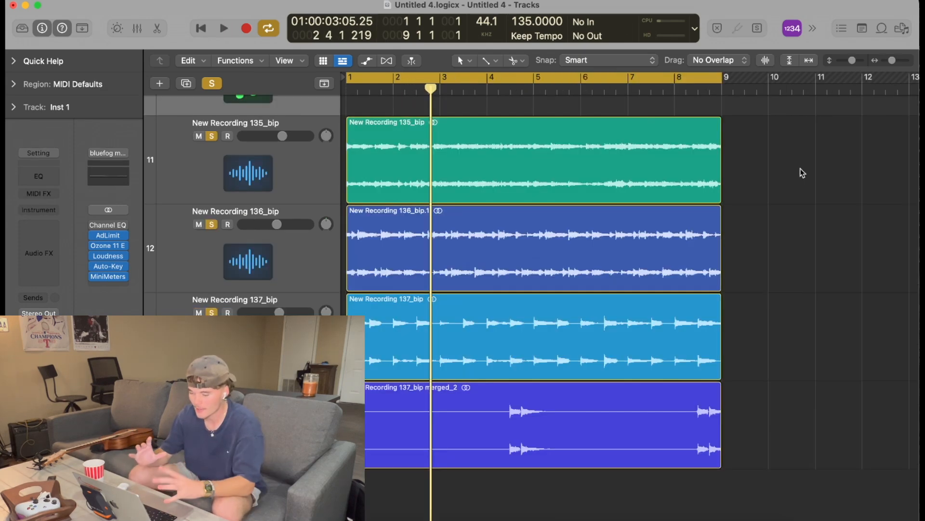
Play the four soloed bounced tracks together from the start, and turn off their solo
key("Return")
key("space")
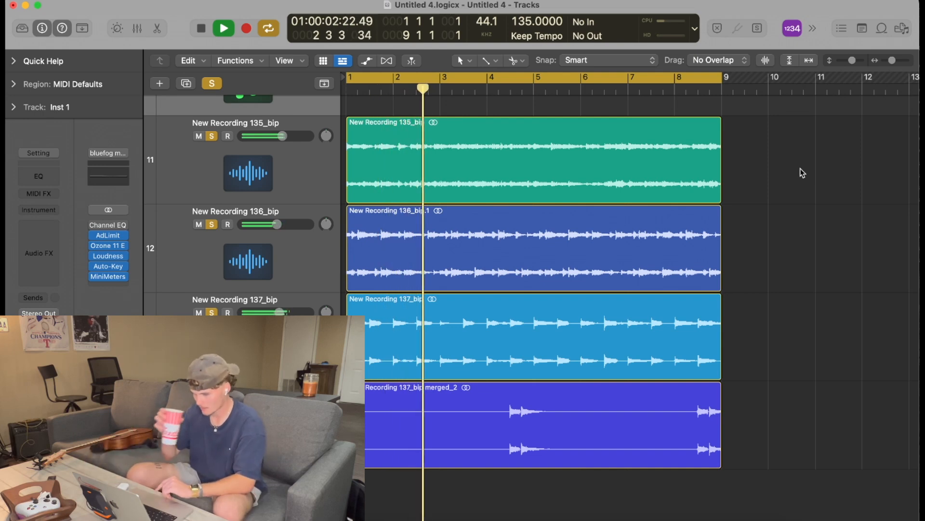
left_click(212, 84)
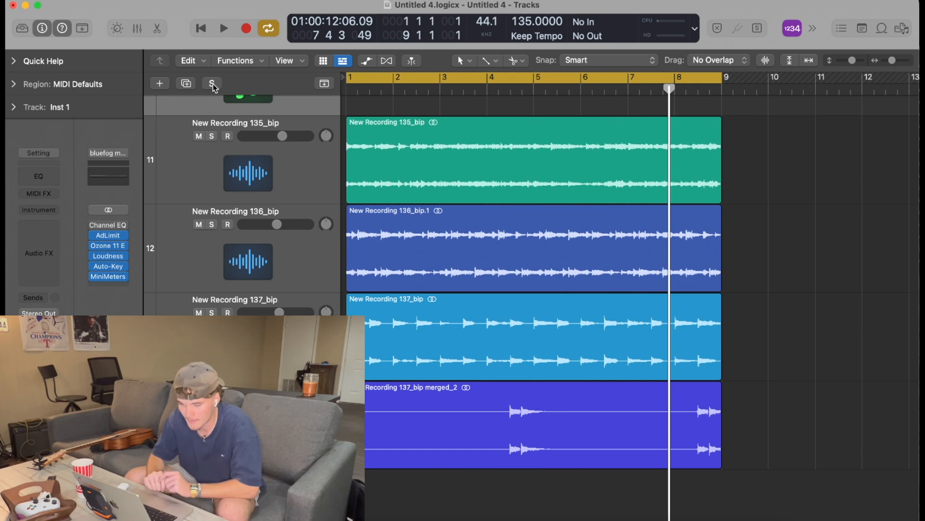
Insert a stereo AULowpass on the soloed New Recording 135_bip track and set it to about 5002 Hz with -7.14 dB resonance
left_click(217, 165)
left_click(39, 225)
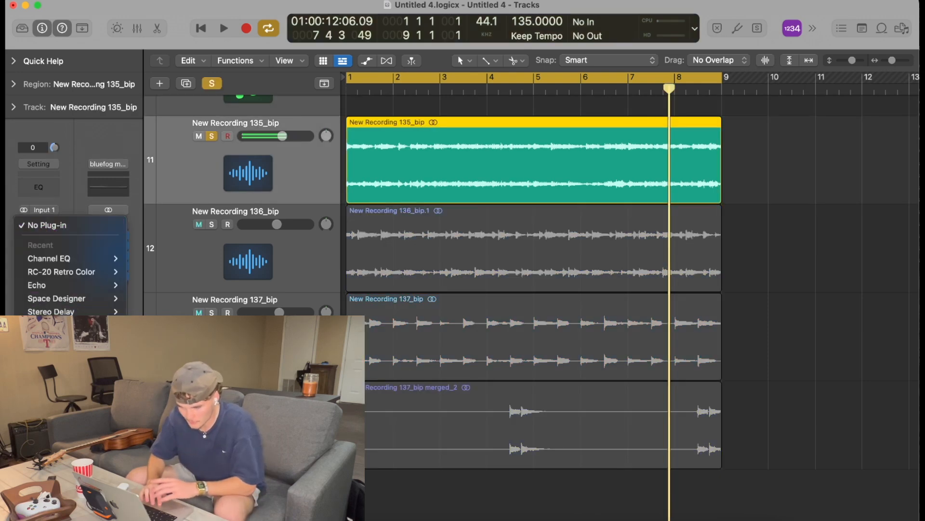
mouse_move(196, 29)
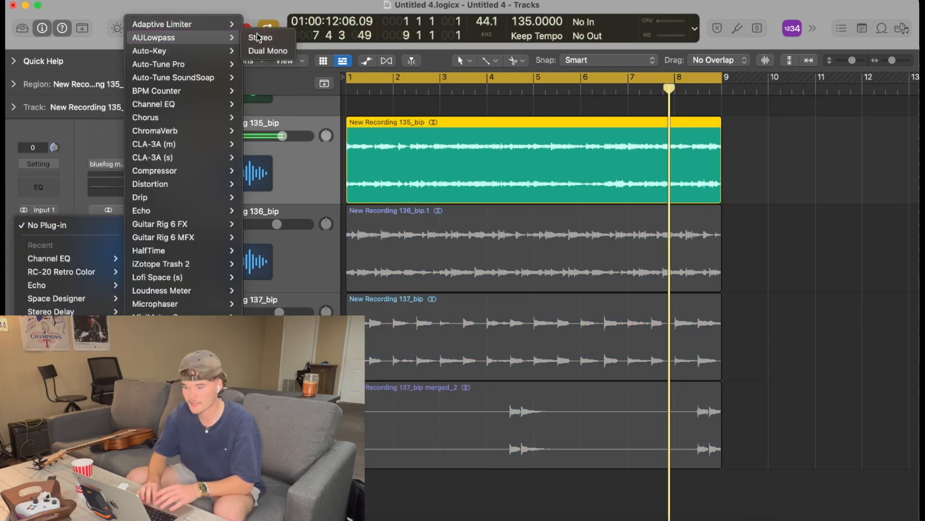
left_click(260, 37)
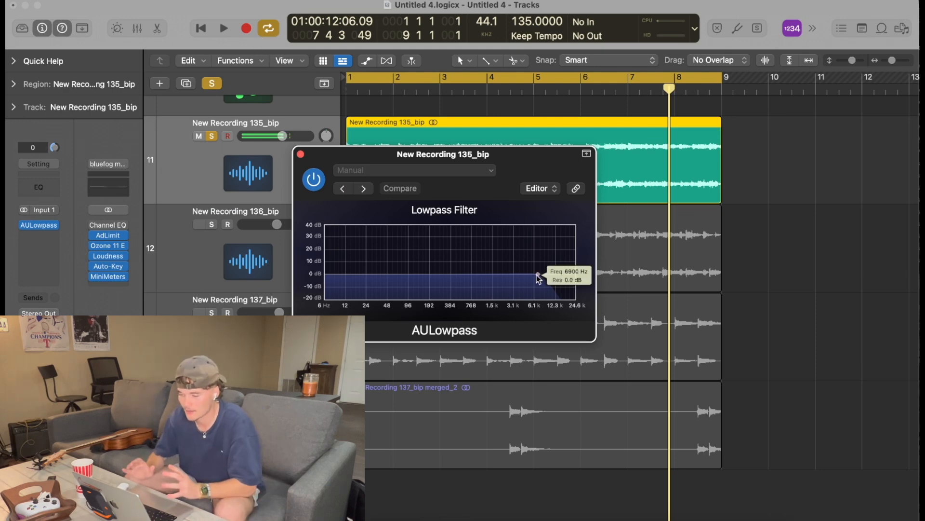
left_click_drag(538, 279, 529, 288)
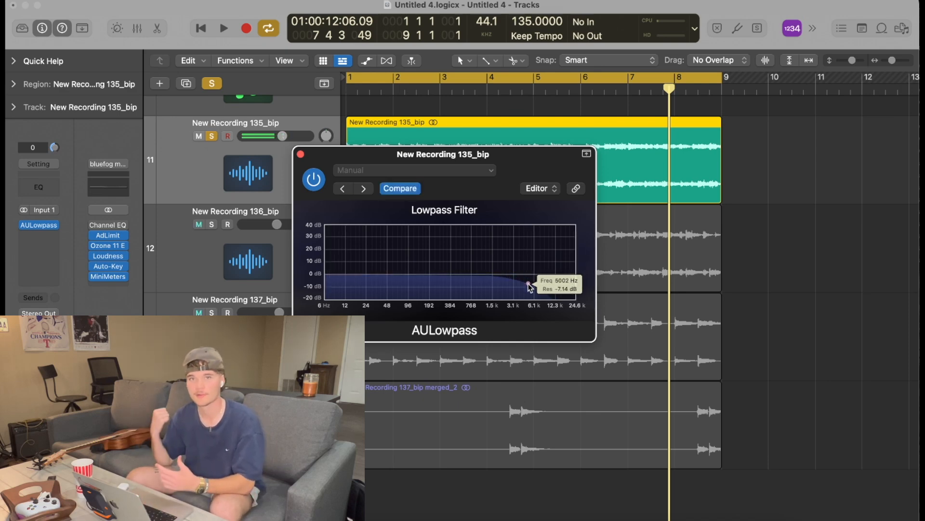
key("space")
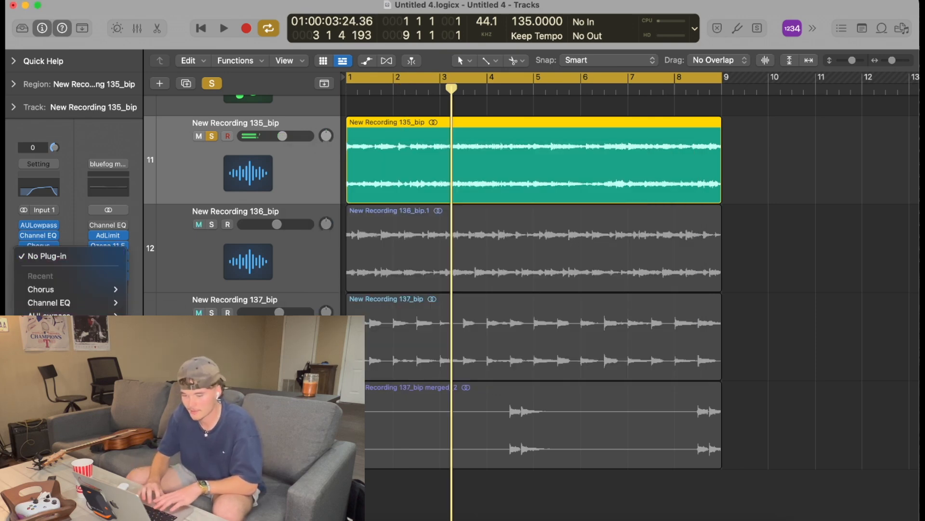
Add RC-20 Retro Color to the New Recording 135_bip track using the Vinyl 1 preset with Space and Magnetic enabled
left_click(53, 332)
left_click_drag(580, 163, 527, 94)
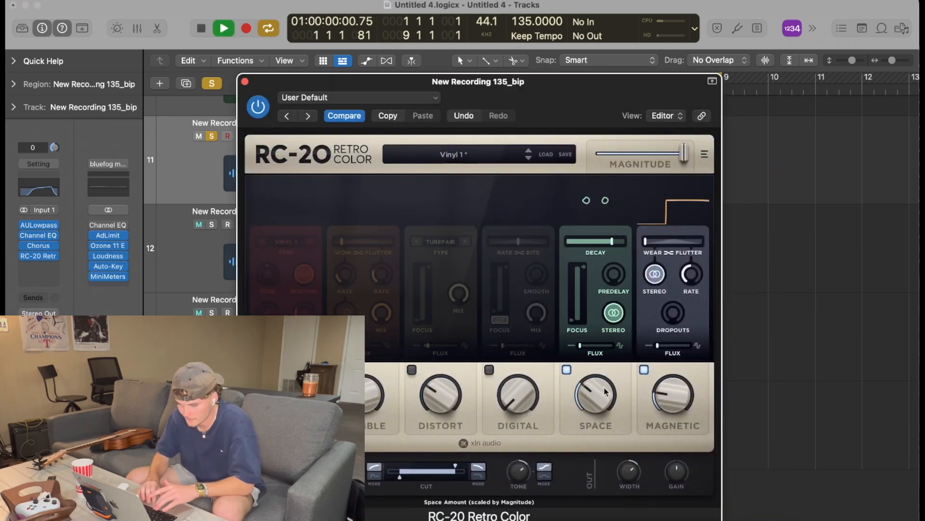
mouse_move(600, 384)
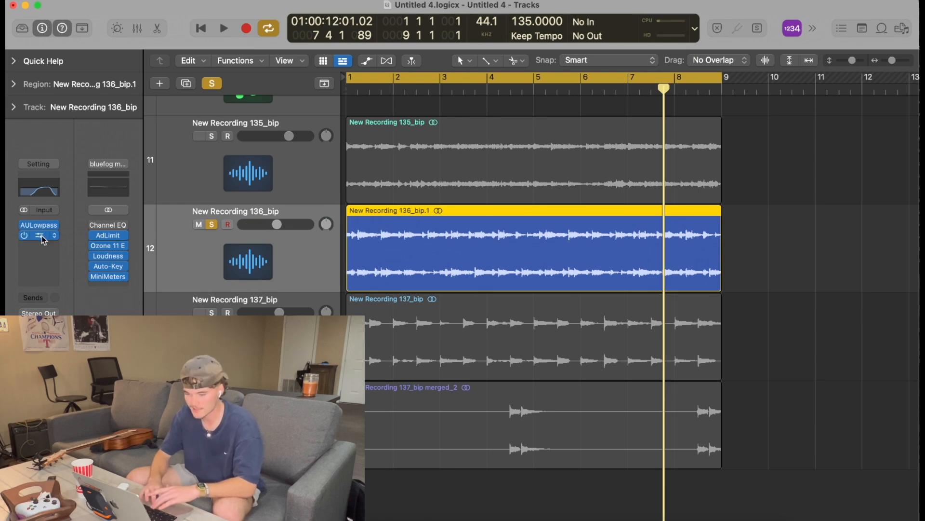
Add Stereo Delay after the Channel EQ on New Recording 136_bip, using the "ant good 3" setting with 42% output mix on both sides
left_click(42, 237)
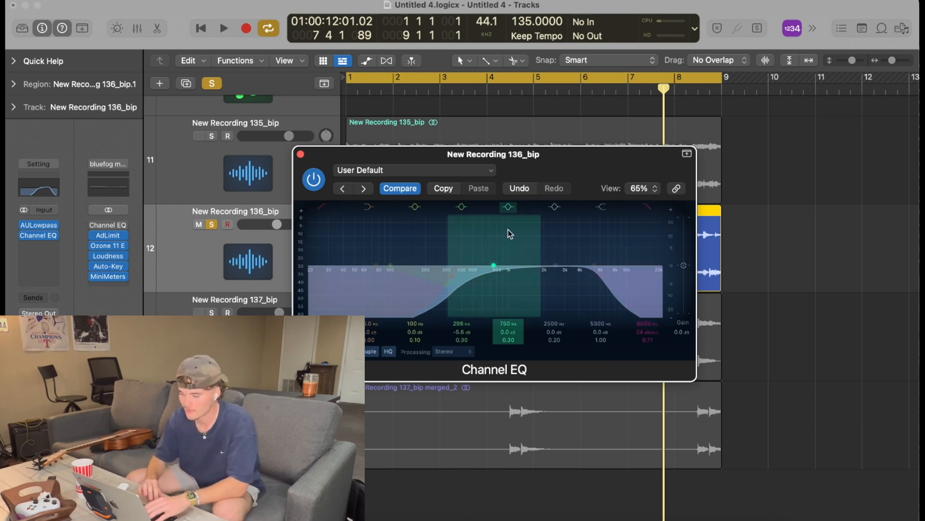
key("space")
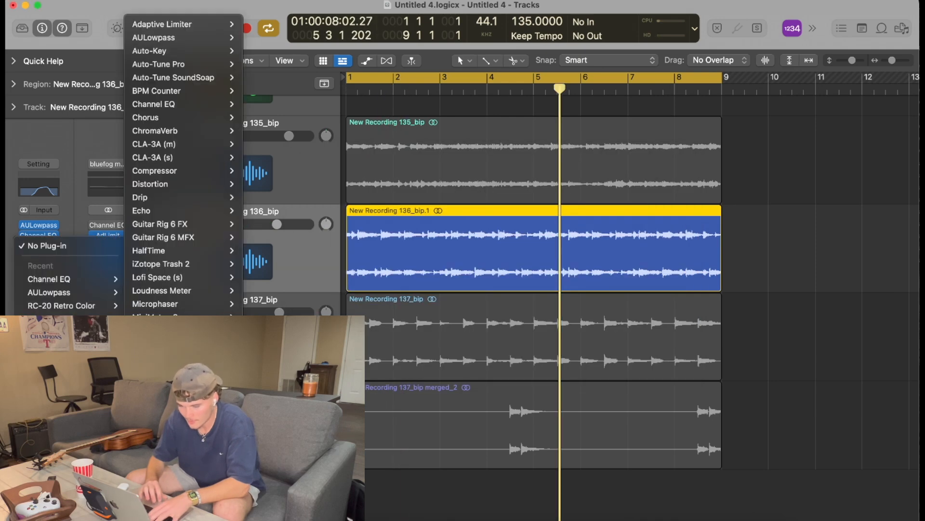
left_click(168, 410)
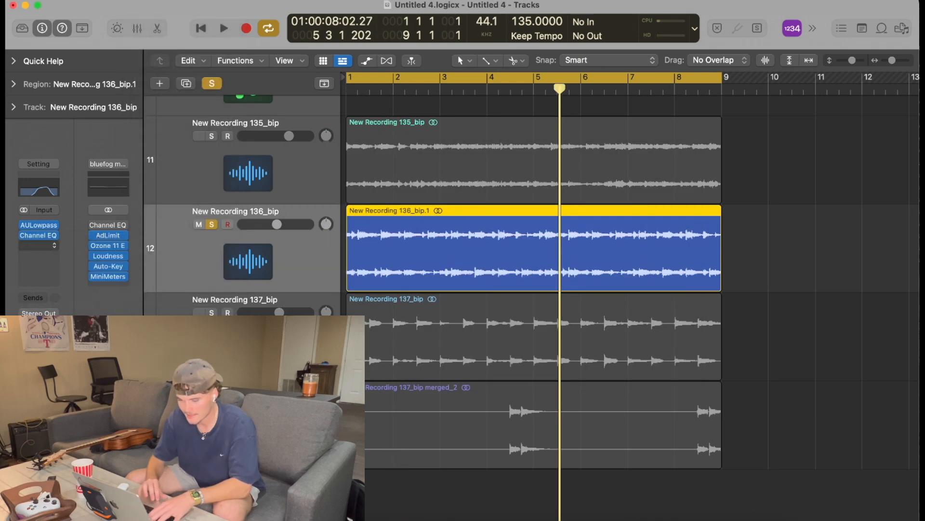
left_click(362, 243)
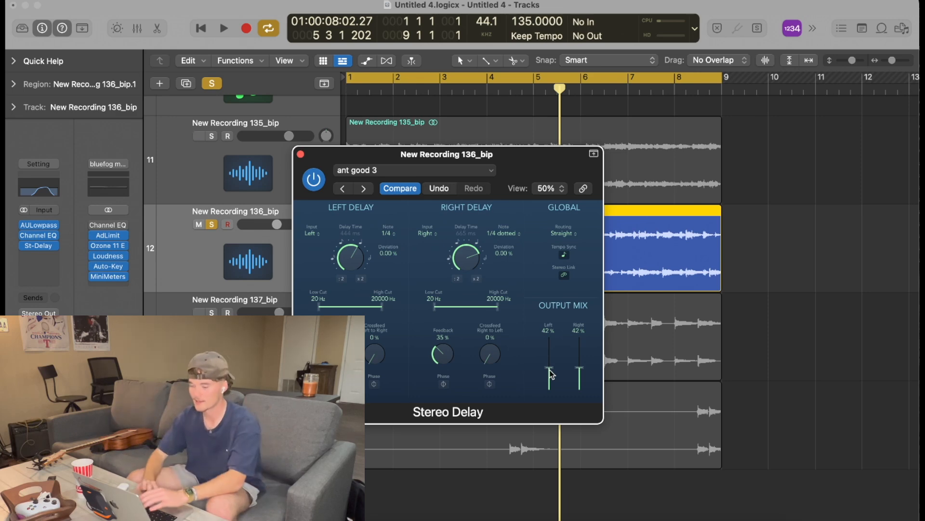
key("space")
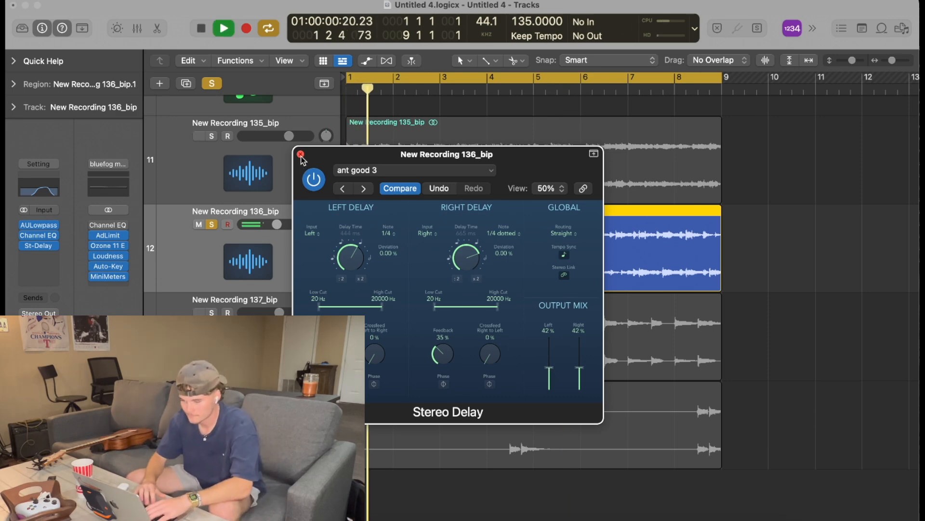
Raise the volume of the New Recording 136_bip track during playback and close its plug-in windows
left_click(300, 154)
left_click_drag(276, 224, 281, 224)
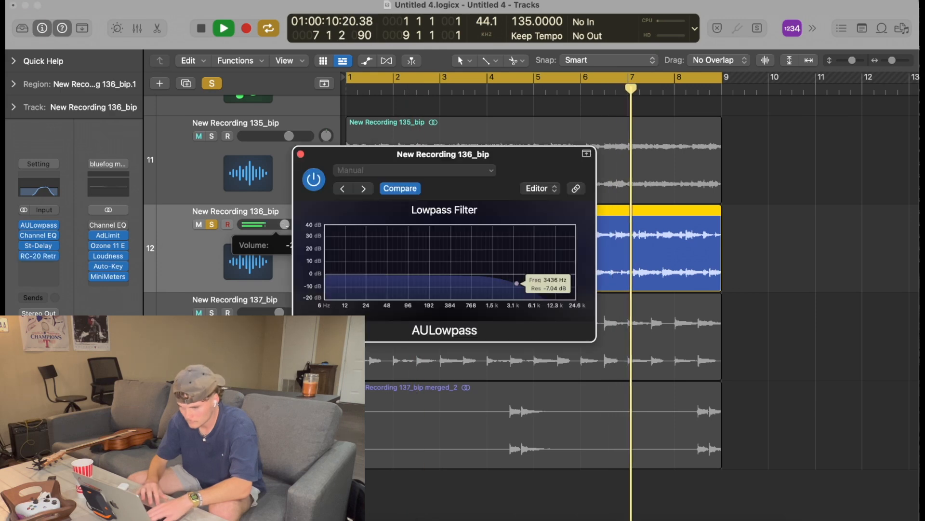
left_click(300, 154)
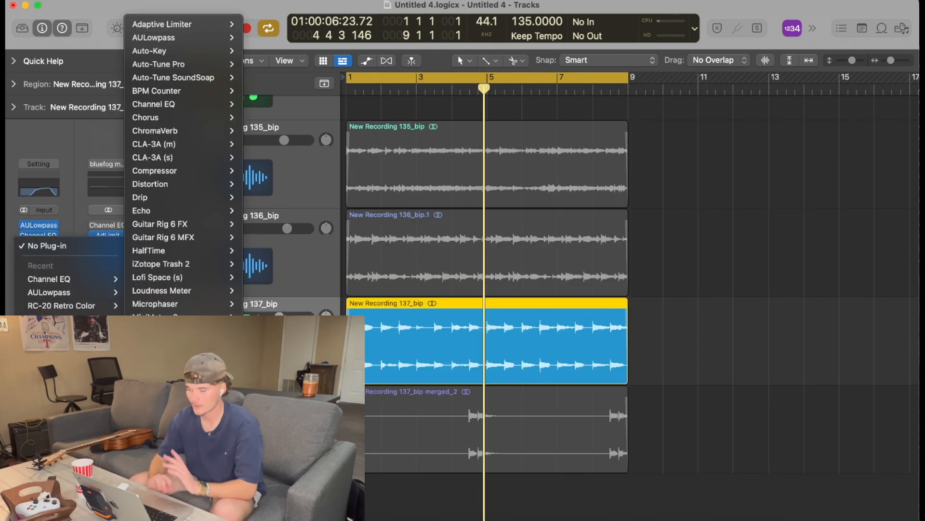
Listen to the soloed New Recording 137_bip track with its AULowpass and Channel EQ
left_click(582, 365)
key("space")
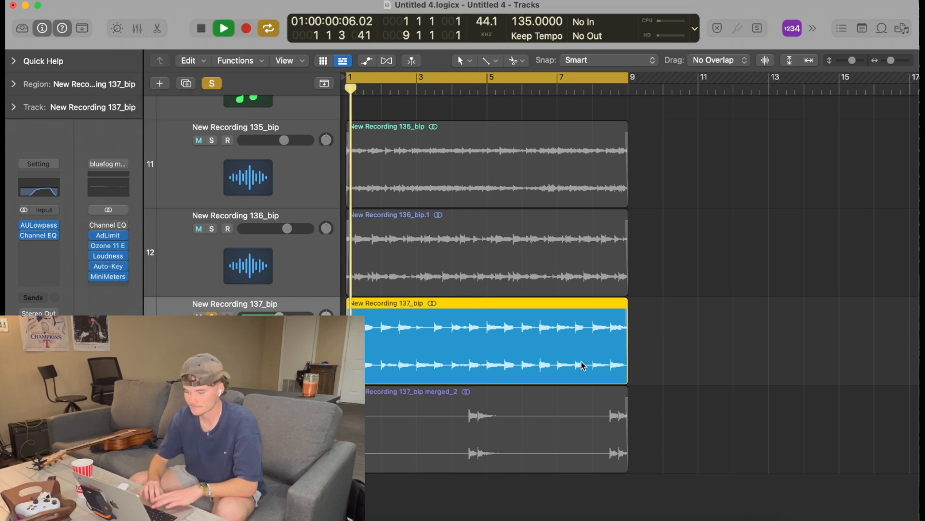
key("space")
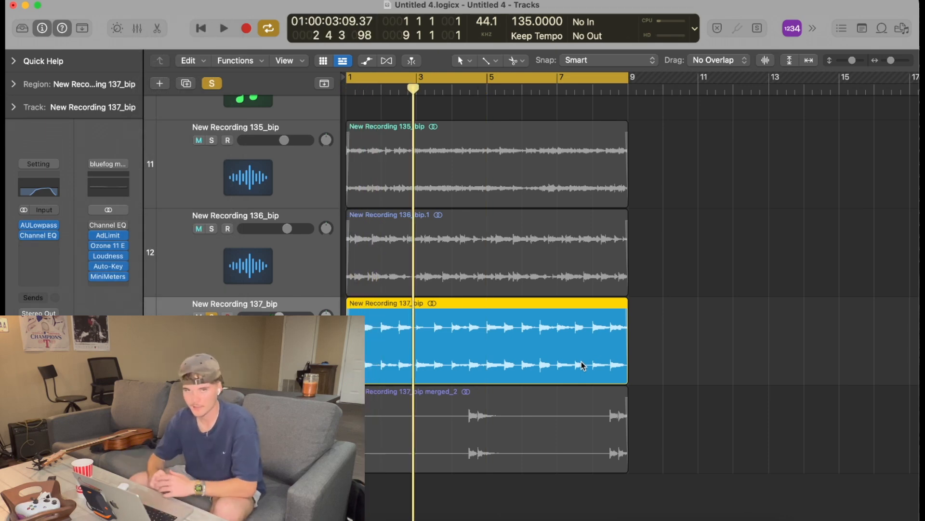
Add Distortion, a second Channel EQ, Chorus, Stereo Delay and RC-20 Retro Color at 119% width to New Recording 137_bip
left_click(40, 246)
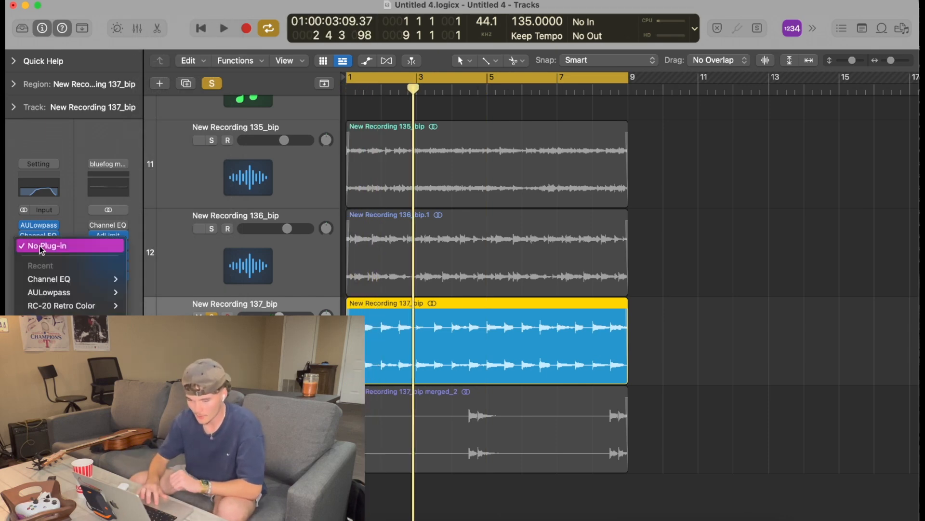
mouse_move(68, 366)
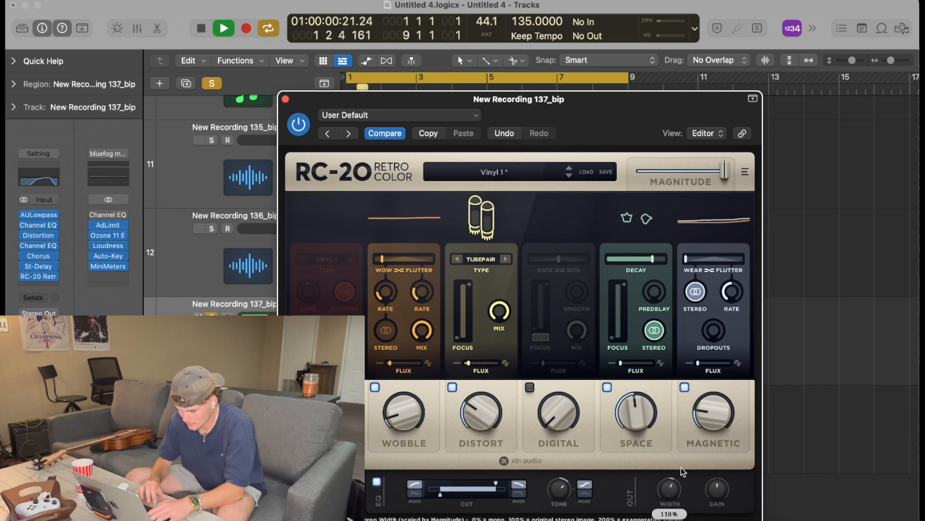
left_click(285, 99)
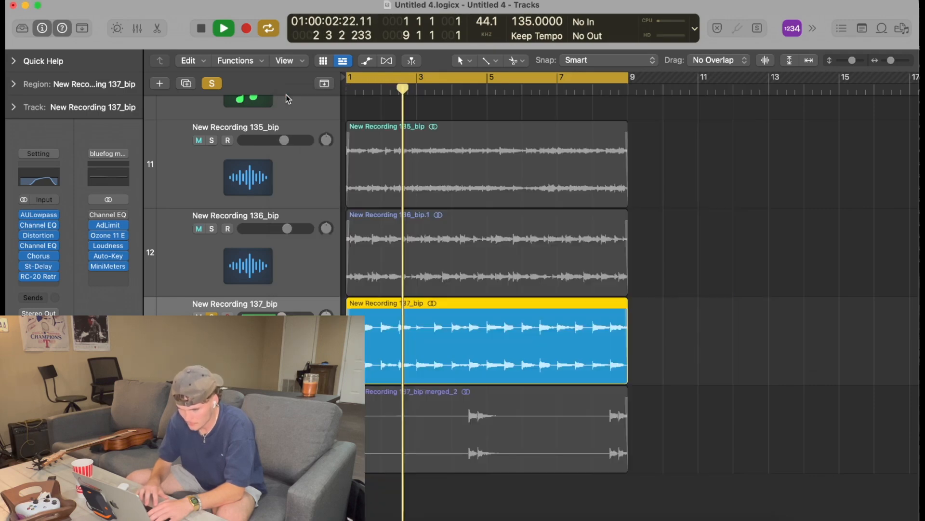
Play the four soloed bounced tracks together and nudge the New Recording 135_bip volume up
left_click(224, 227)
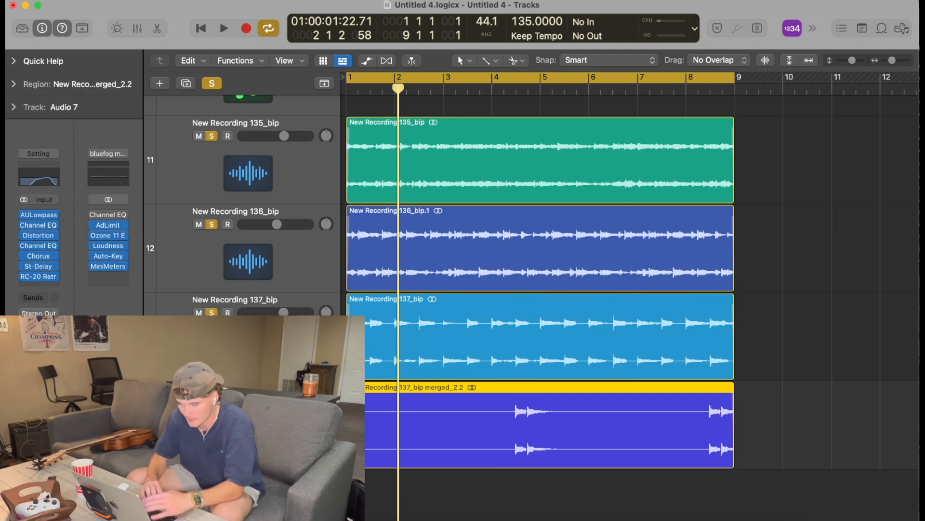
key("Up")
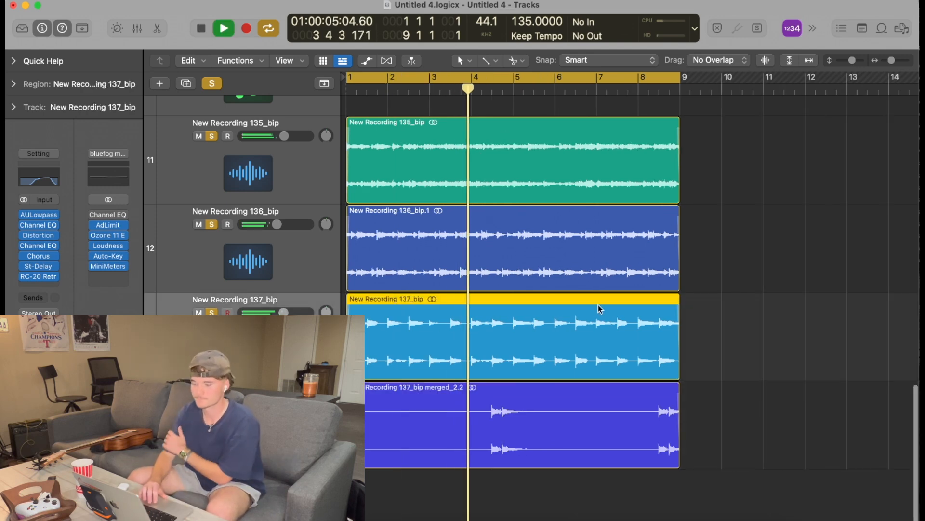
left_click_drag(285, 136, 288, 136)
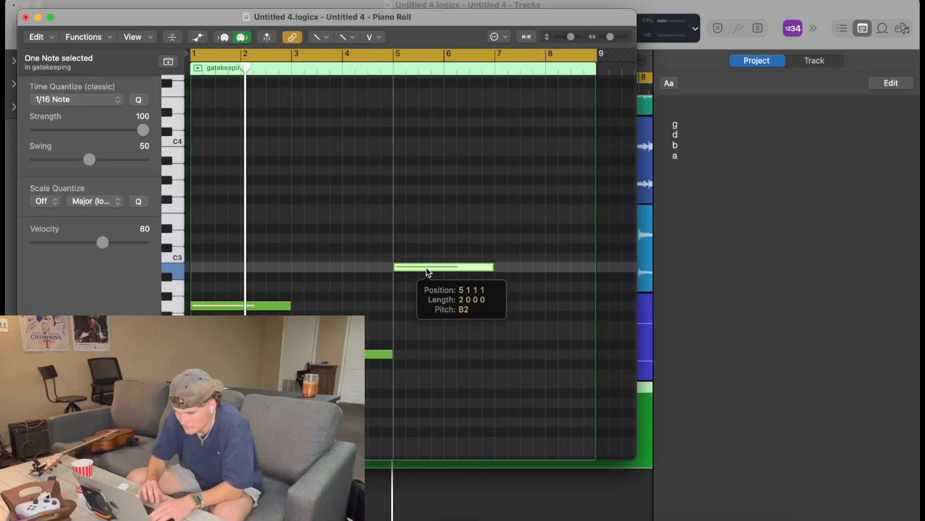
Finish the gatekeeping bass line with two-bar notes on B2 at bar 5 and A2 at bar 7
left_click_drag(426, 268, 426, 276)
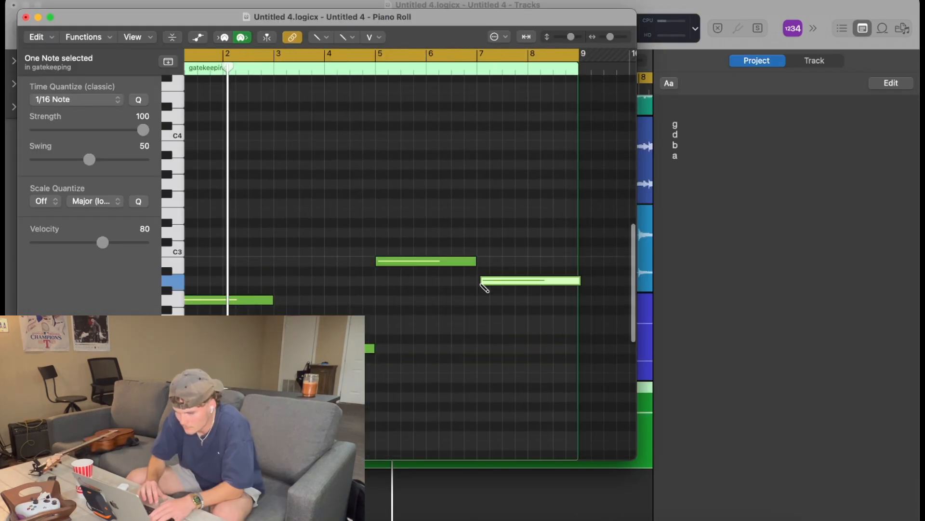
left_click_drag(489, 284, 485, 284)
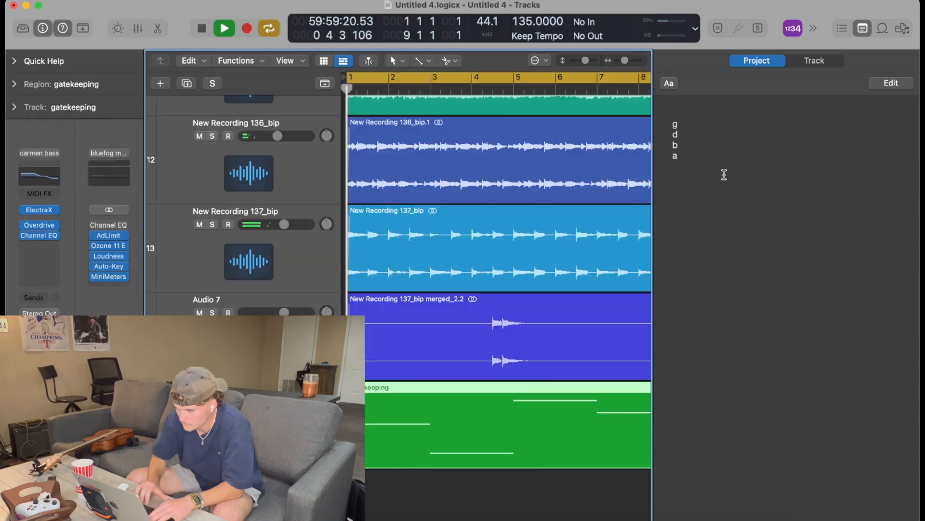
Hide the project notes and raise the system volume while the beat plays with the new bass line
left_click(863, 28)
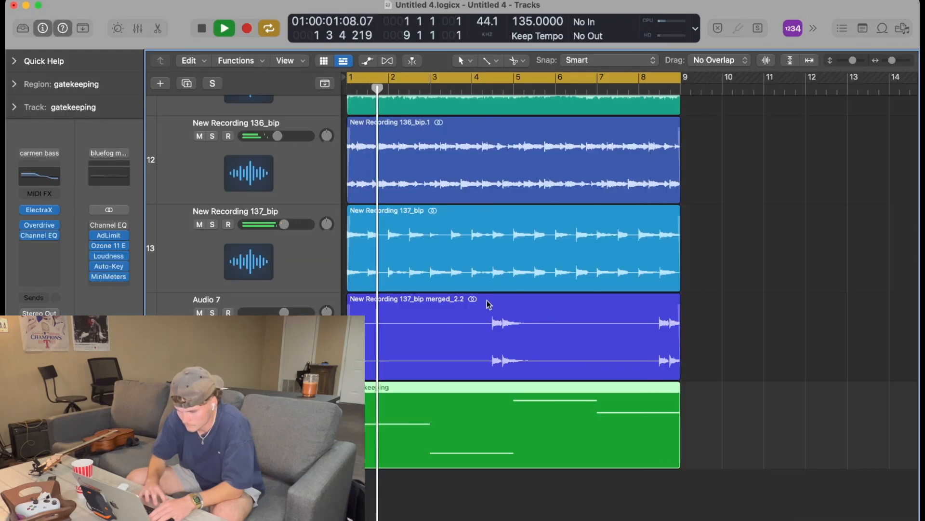
scroll(511, 289, "up", 1)
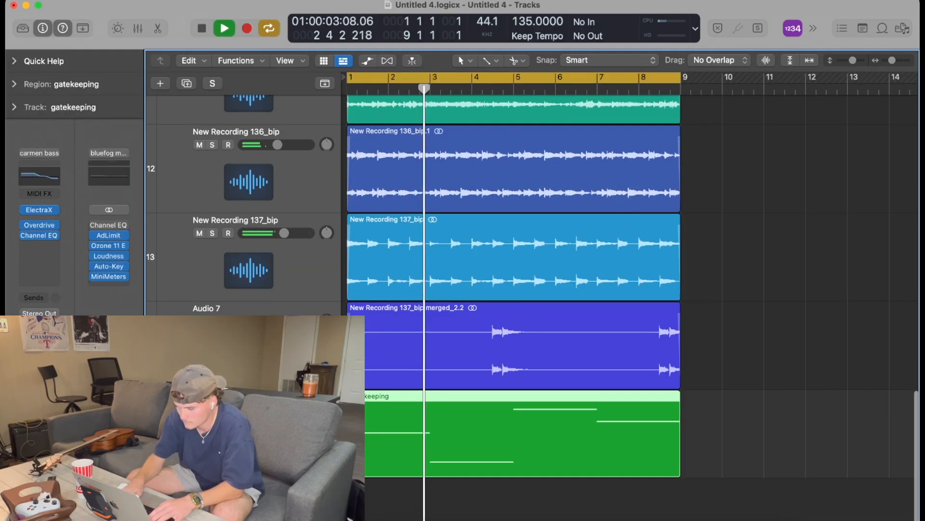
key("XF86AudioRaiseVolume")
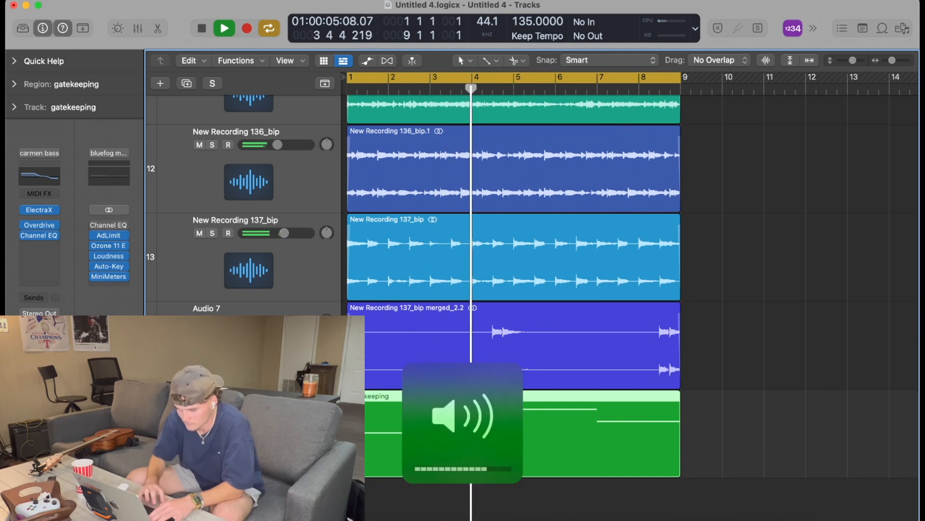
Select the New Recording 136_bip track and review the upper tracks while the beat plays
scroll(320, 180, "up", 1)
left_click(315, 198)
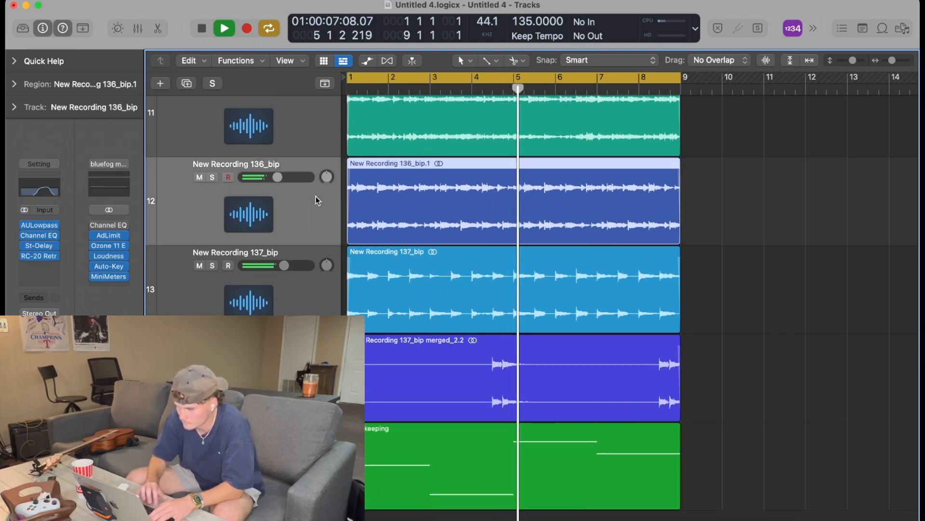
scroll(337, 192, "up", 4)
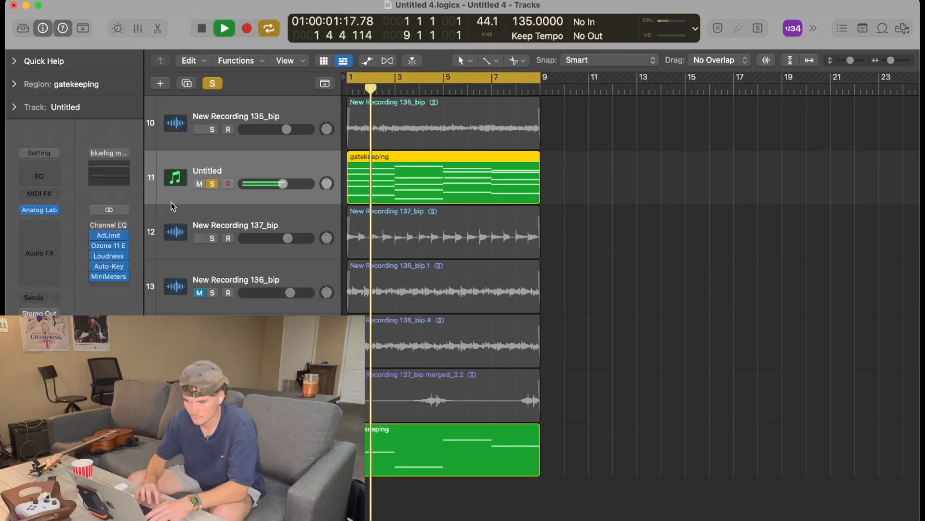
Add AULowpass, Channel EQ, Stereo Delay and RC-20 Retro Color to the Untitled track and set the EQ's 610 Hz band to about -1.9 dB
left_click(58, 221)
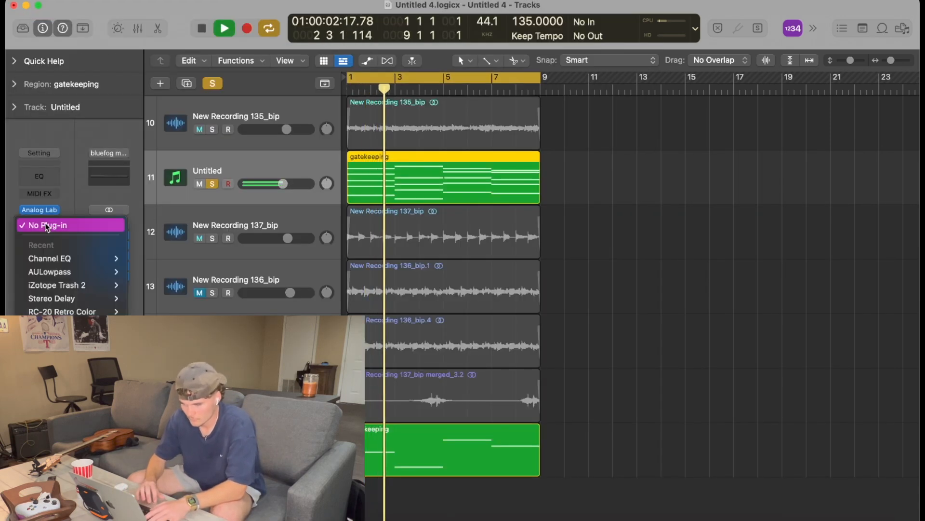
mouse_move(107, 271)
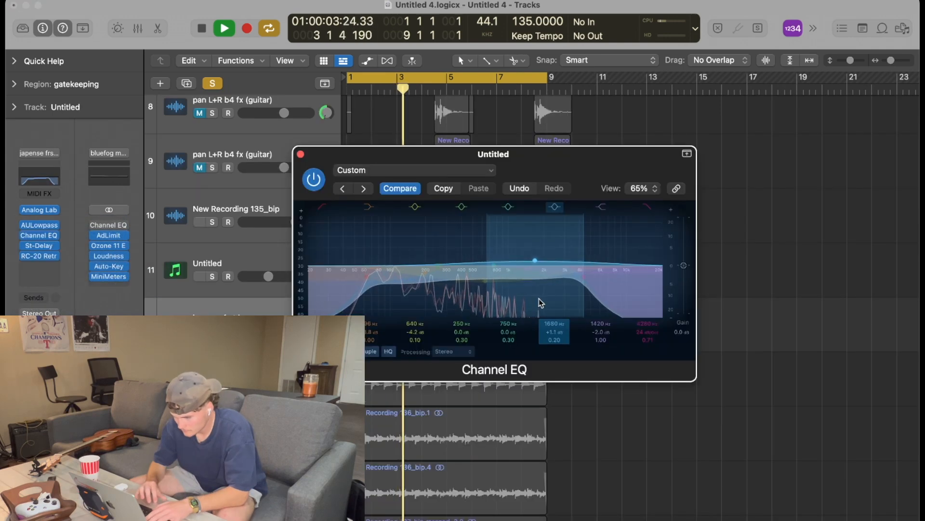
left_click_drag(465, 294, 464, 287)
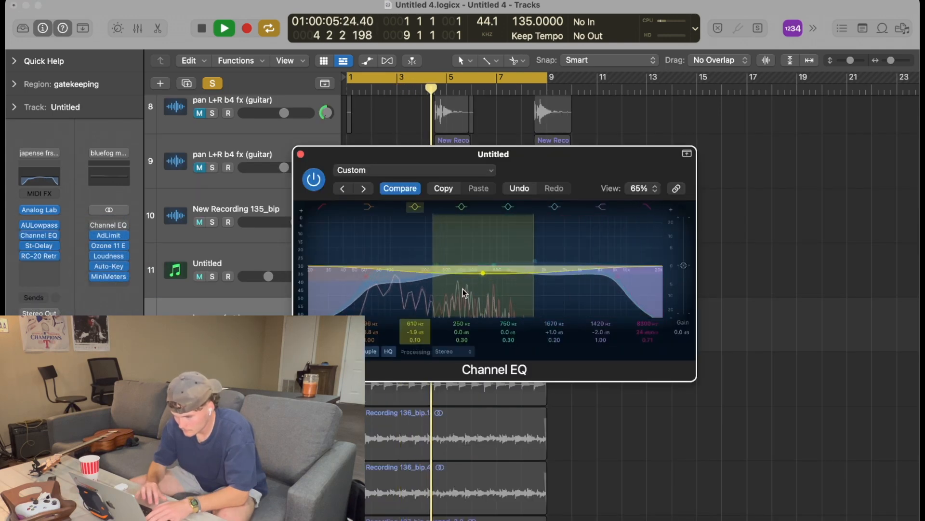
left_click(301, 154)
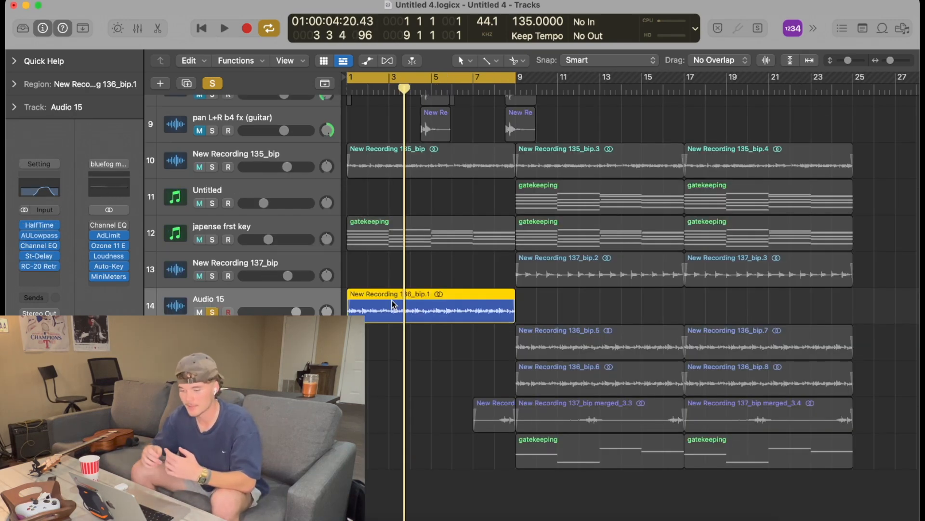
Play the soloed Audio 15 region to hear it with the HalfTime effect
key("space")
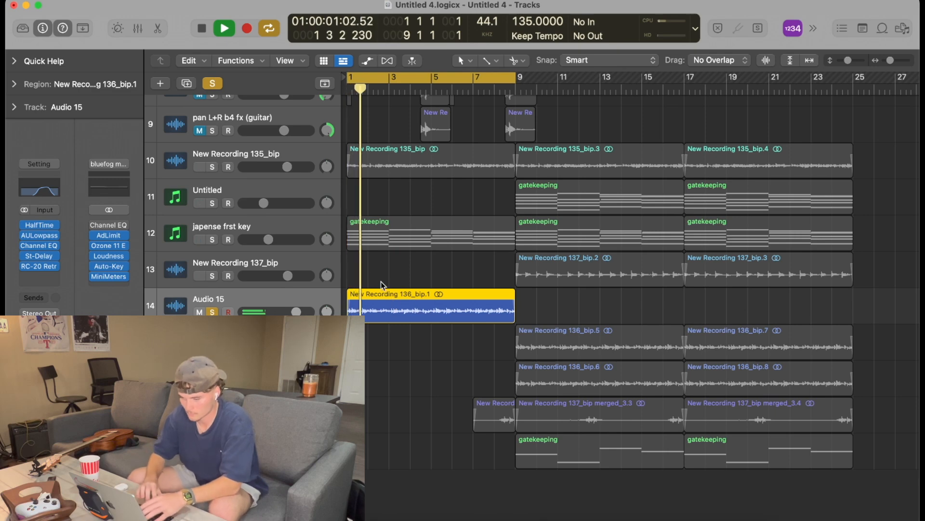
scroll(370, 276, "up", 2)
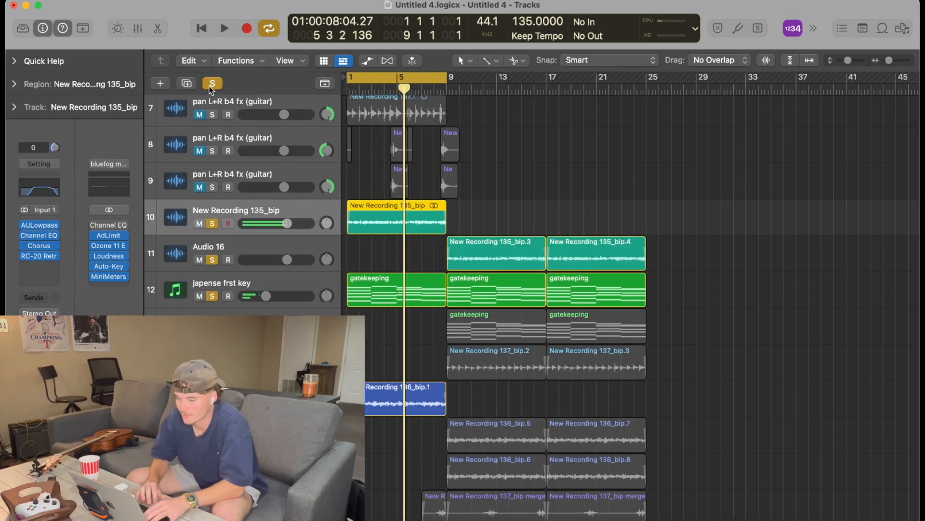
Clear all solos, solo only New Recording 135_bip and adjust its AULowpass filter
left_click(212, 84)
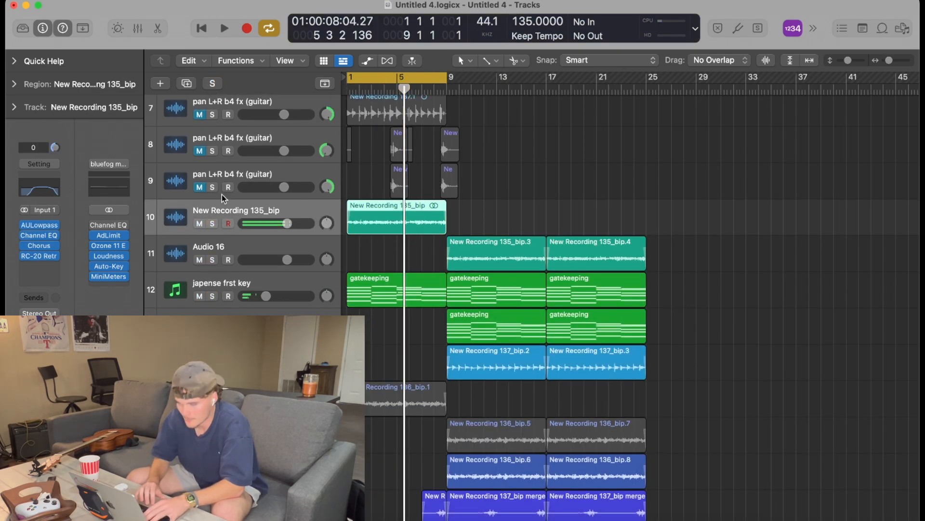
left_click(213, 224)
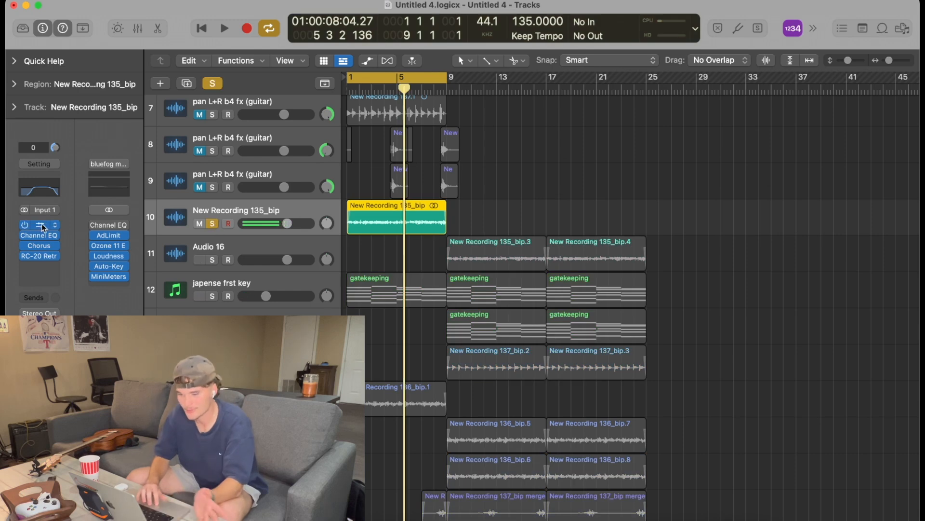
left_click(42, 225)
left_click_drag(528, 286, 504, 289)
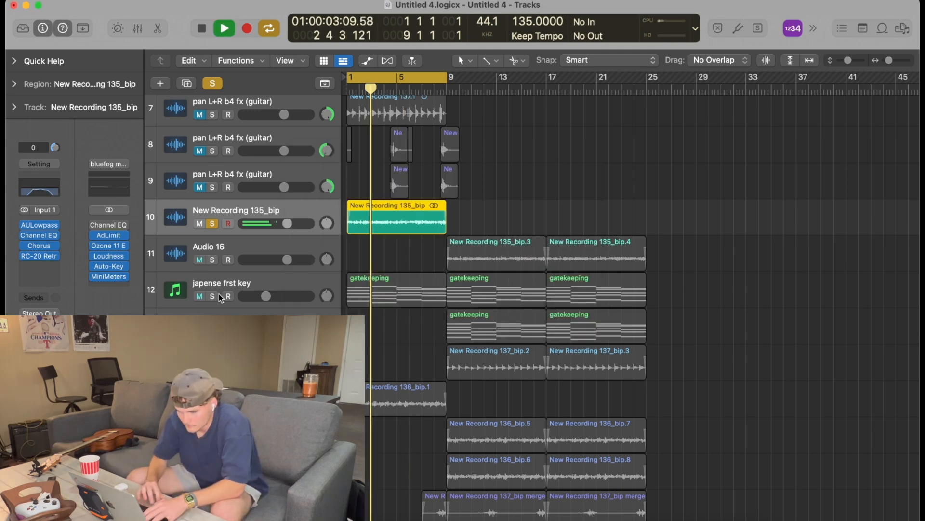
Solo the japense frst key track alongside New Recording 135_bip and raise the New Recording 135_bip volume slightly
left_click(214, 296)
left_click_drag(287, 260, 311, 259)
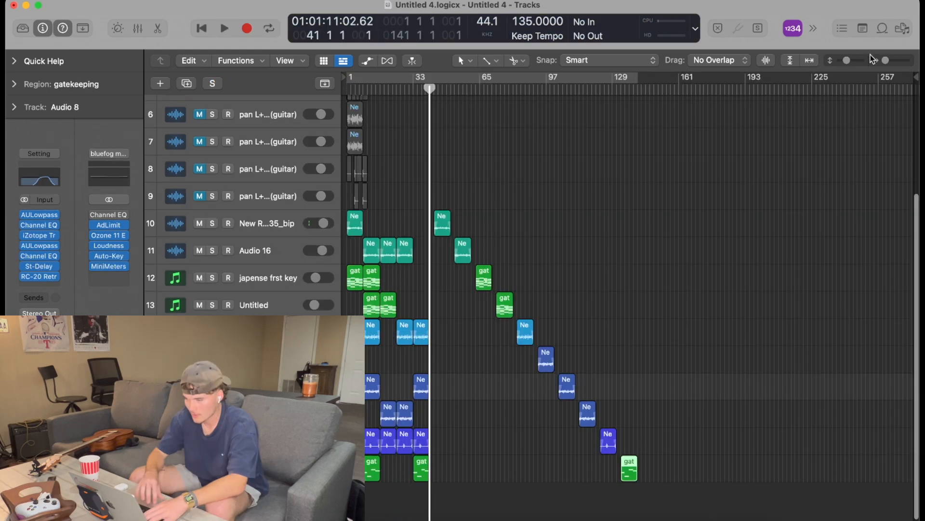
Examine the full arrangement across all tracks, from the layered sections before bar 41 to the staggered single loops after it
left_click(856, 62)
left_click(856, 63)
scroll(791, 114, "up", 3)
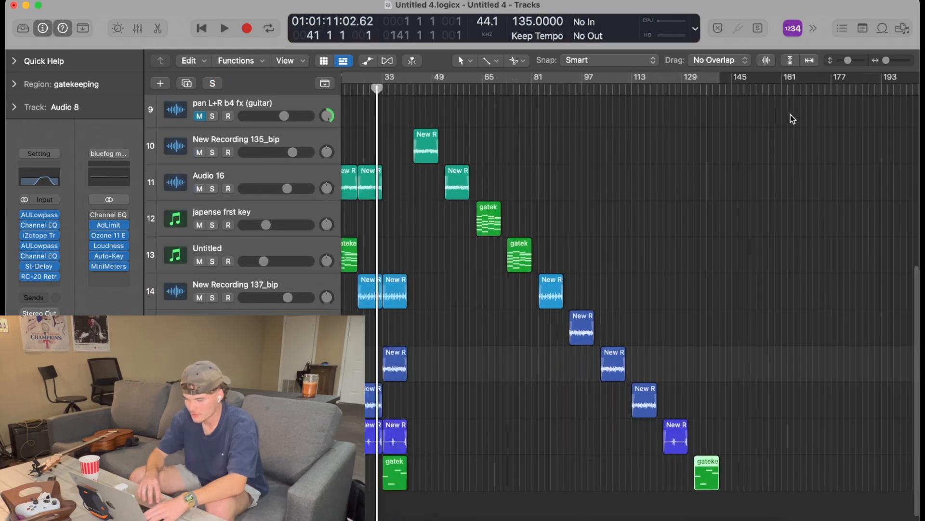
scroll(790, 115, "up", 2)
scroll(791, 114, "left", 2)
left_click(839, 59)
left_click(839, 60)
left_click(838, 60)
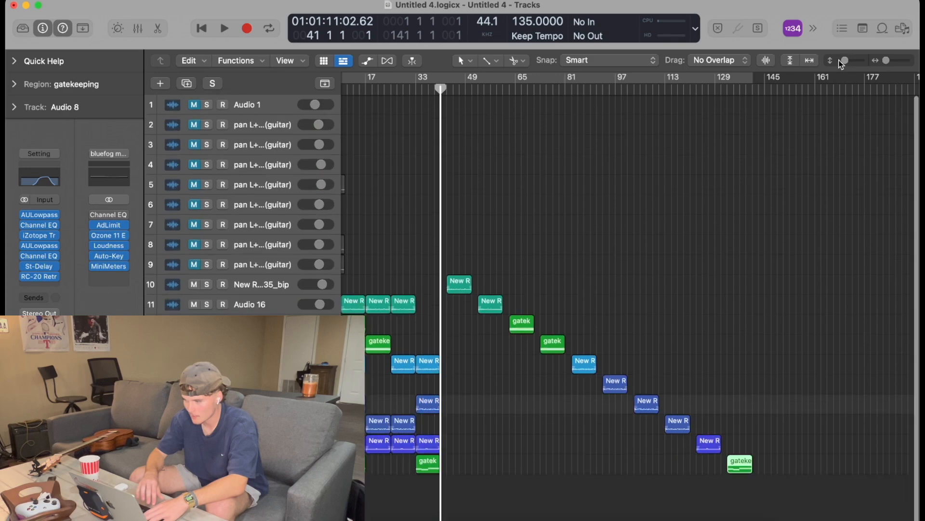
scroll(588, 270, "up", 4)
scroll(568, 396, "left", 5)
scroll(567, 397, "up", 4)
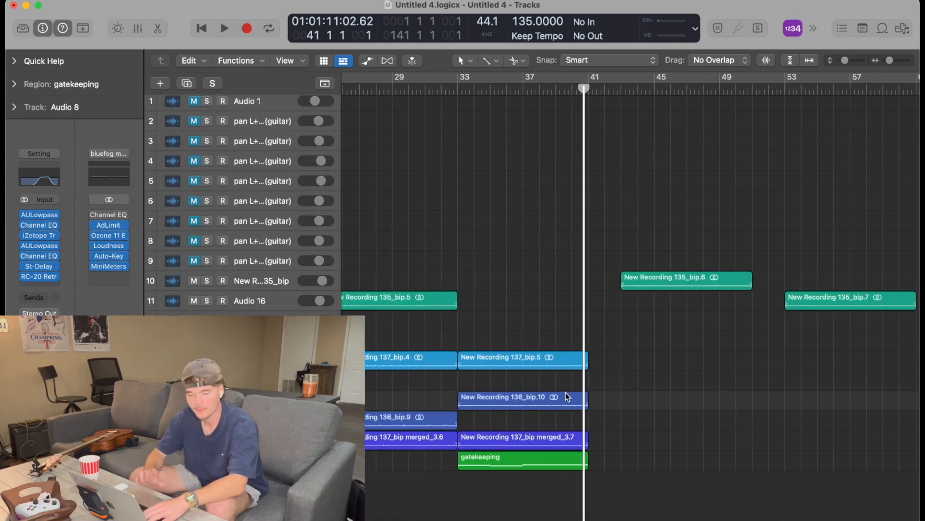
scroll(567, 396, "left", 8)
scroll(568, 396, "down", 4)
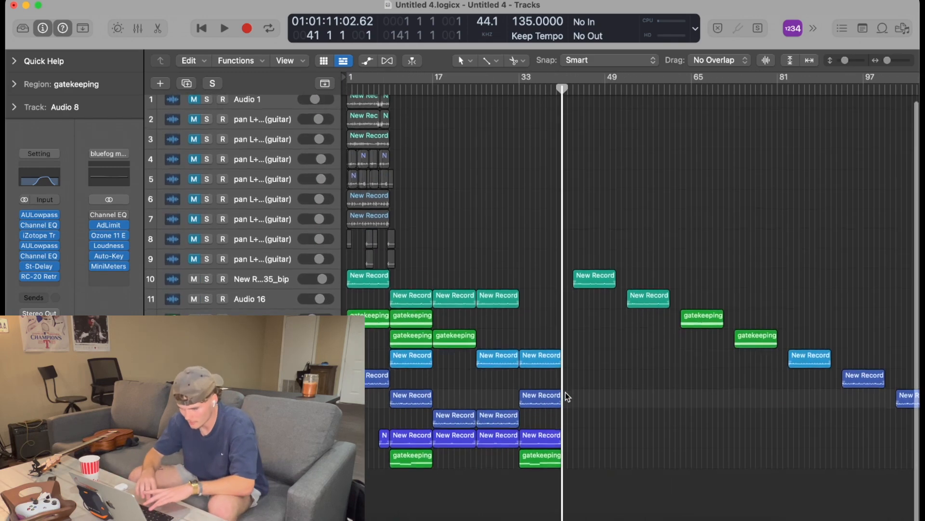